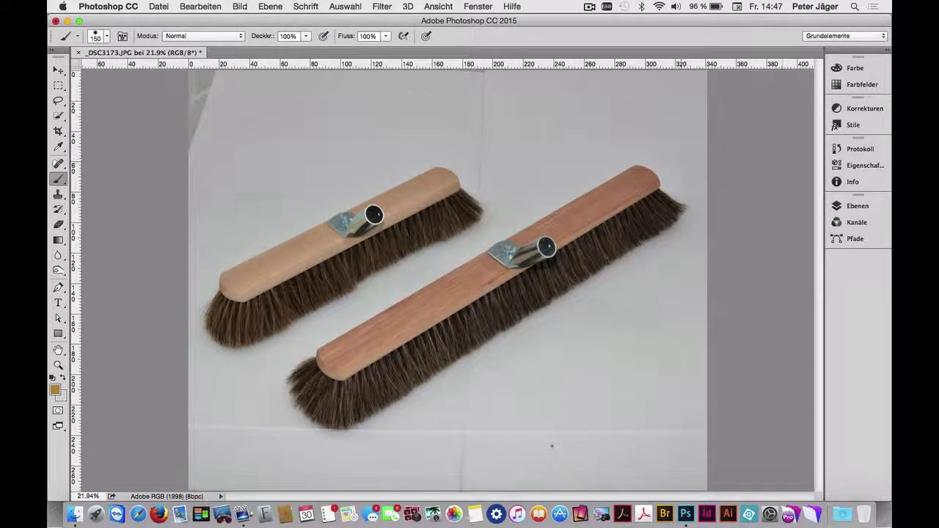
Show the Layers panel listing the photo's single locked Hintergrund layer.
left_click(849, 208)
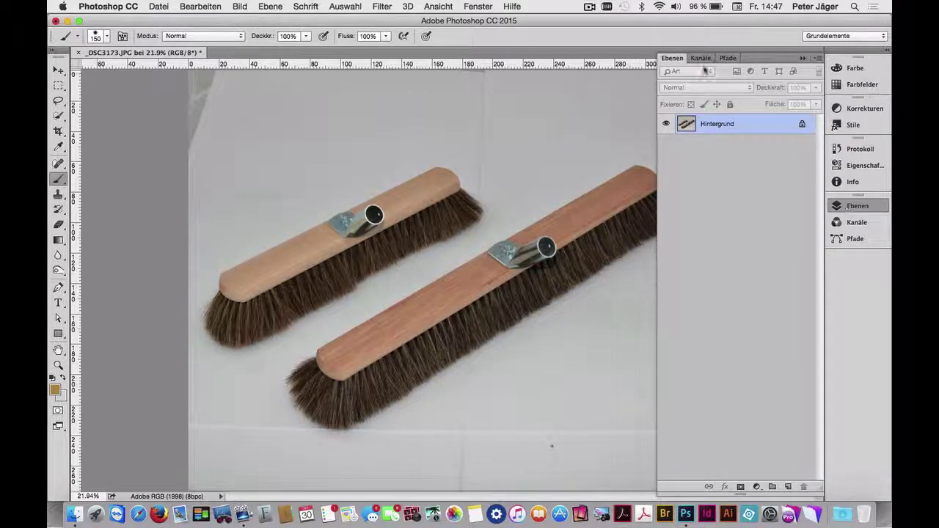
Compare the Rot, Grün and Blau channels one by one, ending on Blau alone.
left_click(701, 57)
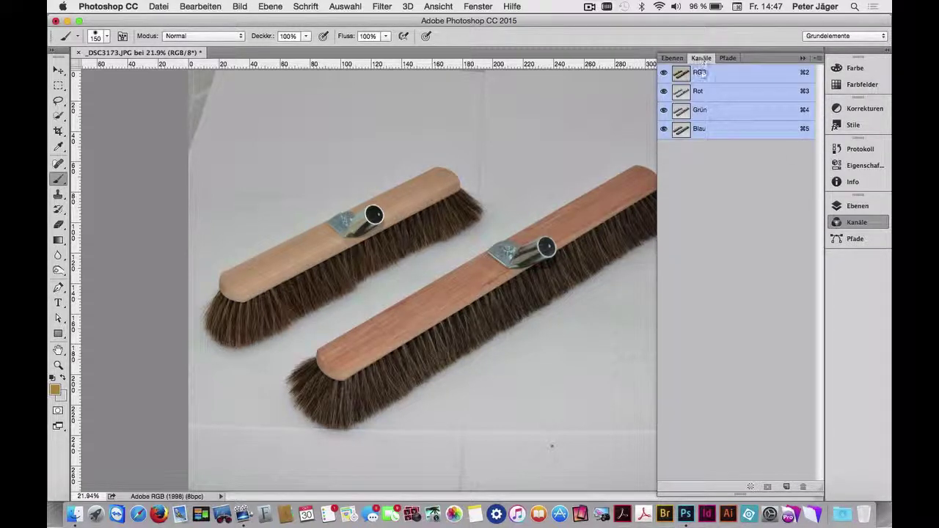
left_click(699, 91)
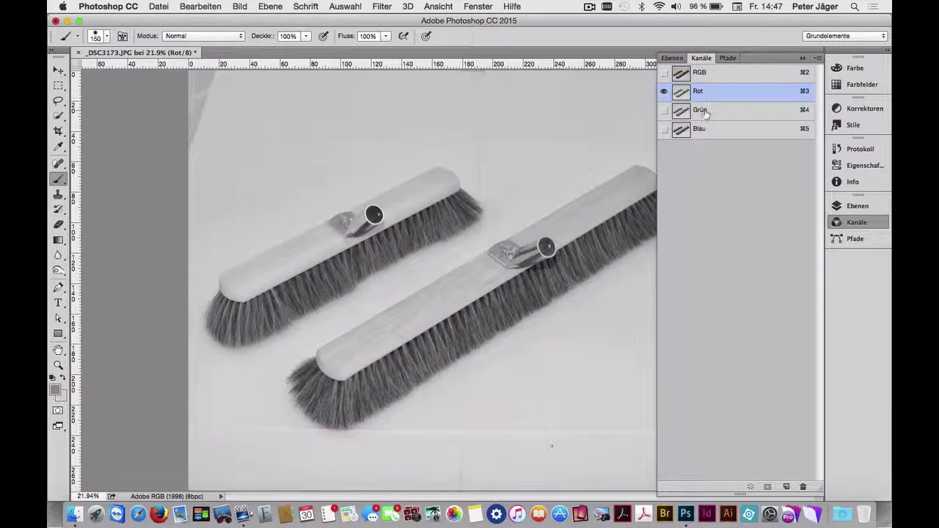
left_click(703, 111)
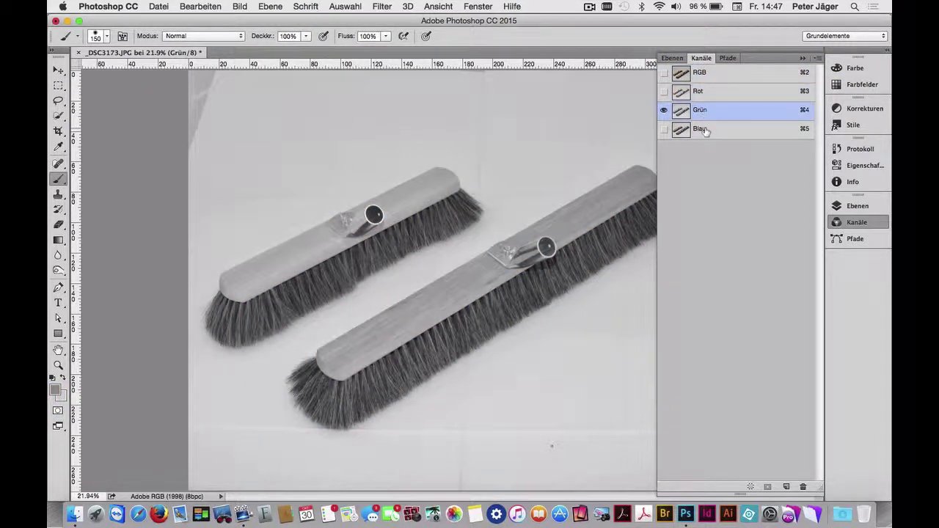
left_click(702, 129)
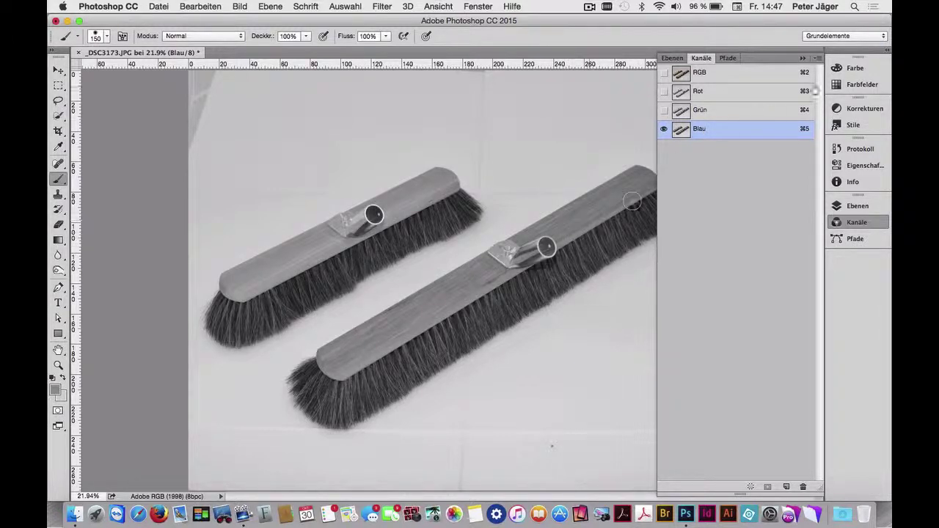
left_click(817, 63)
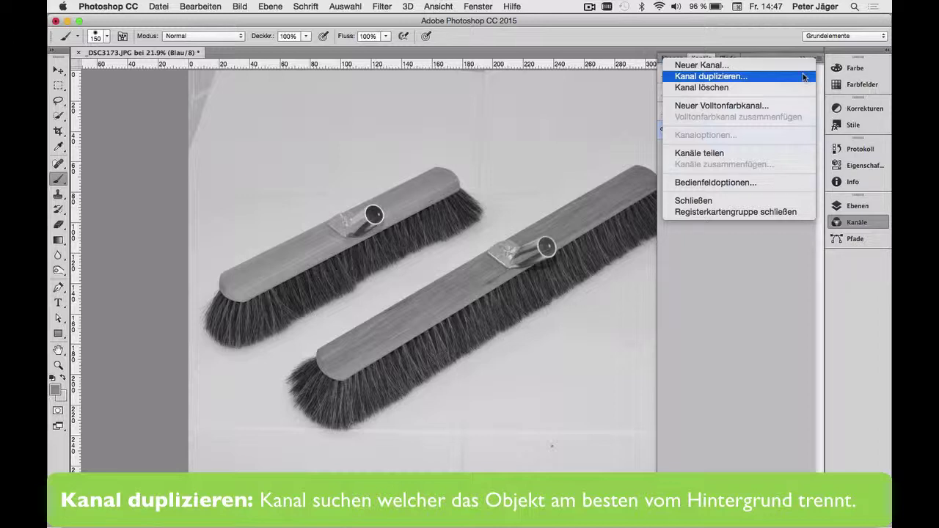
Duplicate Blau as a channel named Freisteller and display only Freisteller.
left_click(803, 73)
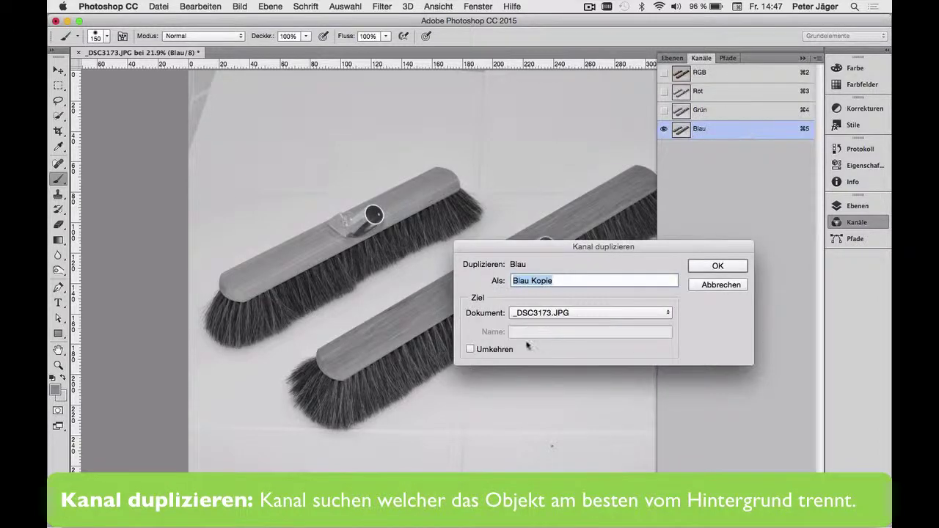
type("Freisteller")
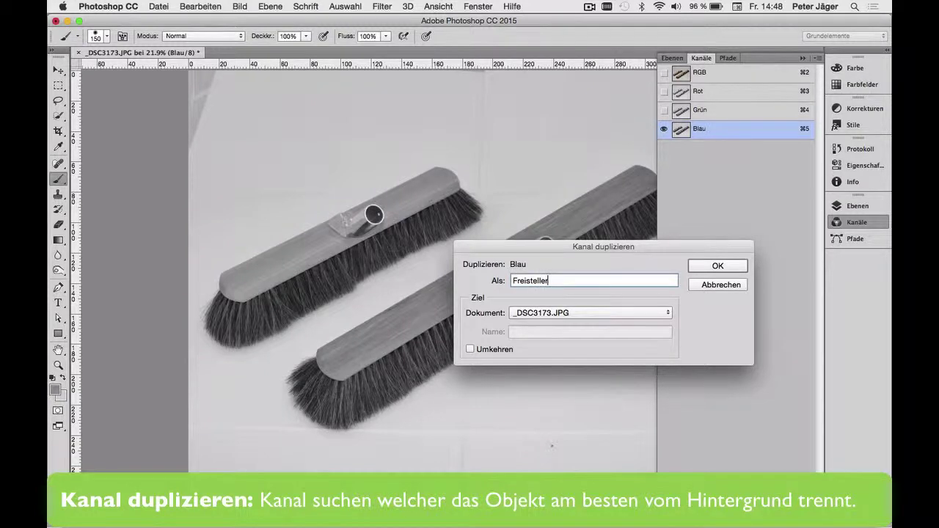
key("Return")
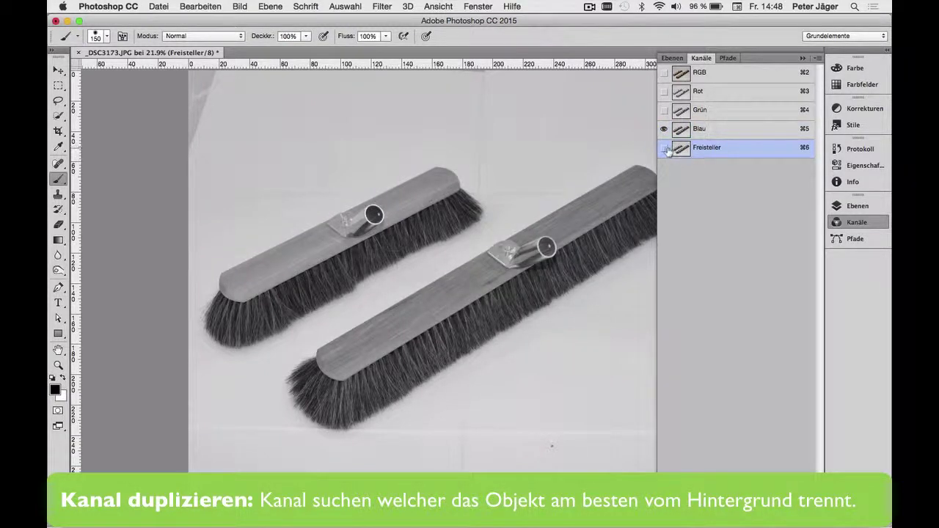
left_click(664, 150)
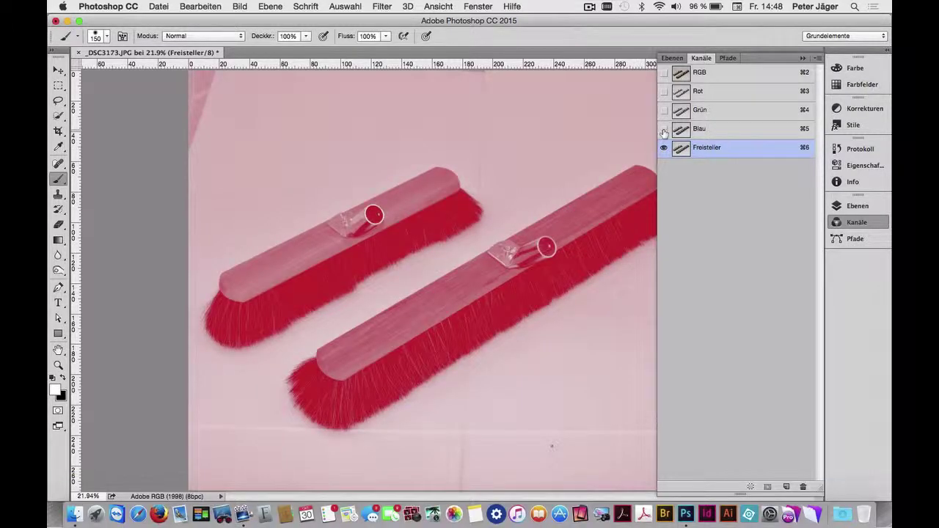
left_click(664, 130)
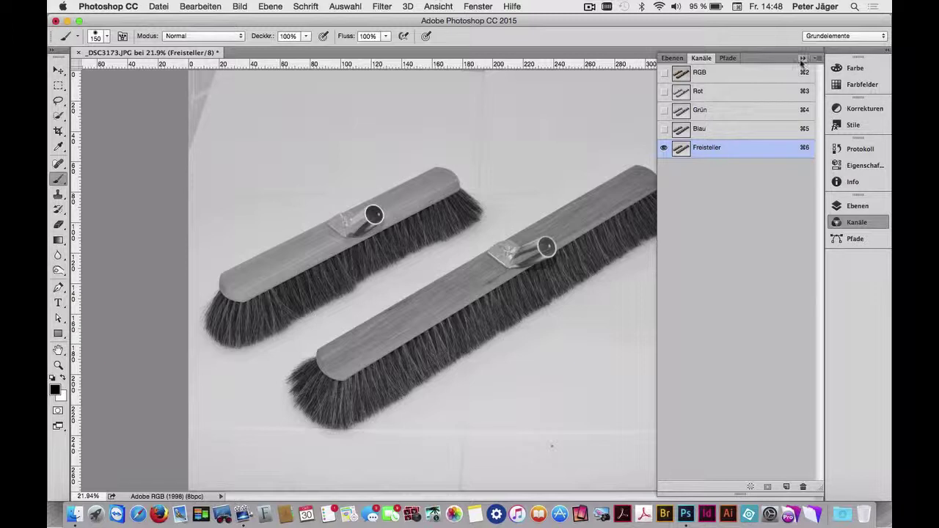
left_click(802, 58)
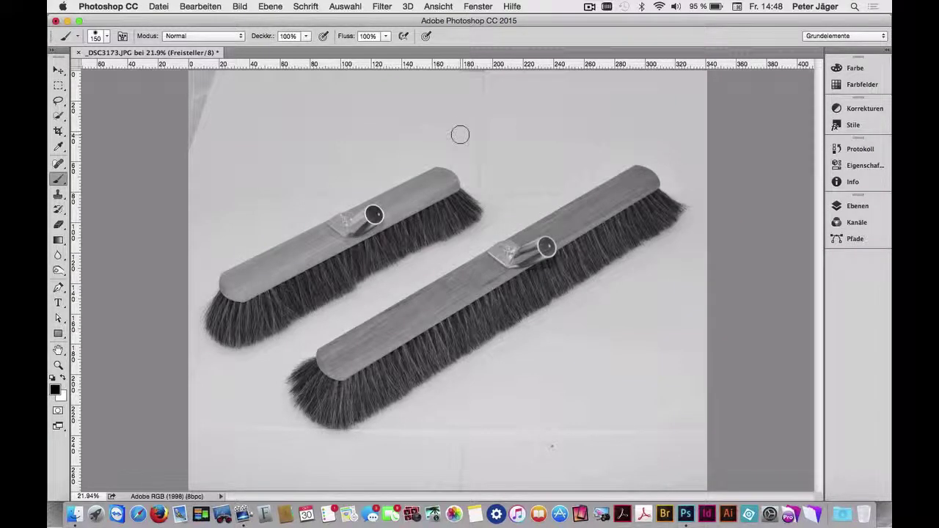
Apply a Gradationskurven S-curve to Freisteller, darkening shadows and lifting highlights.
left_click(240, 7)
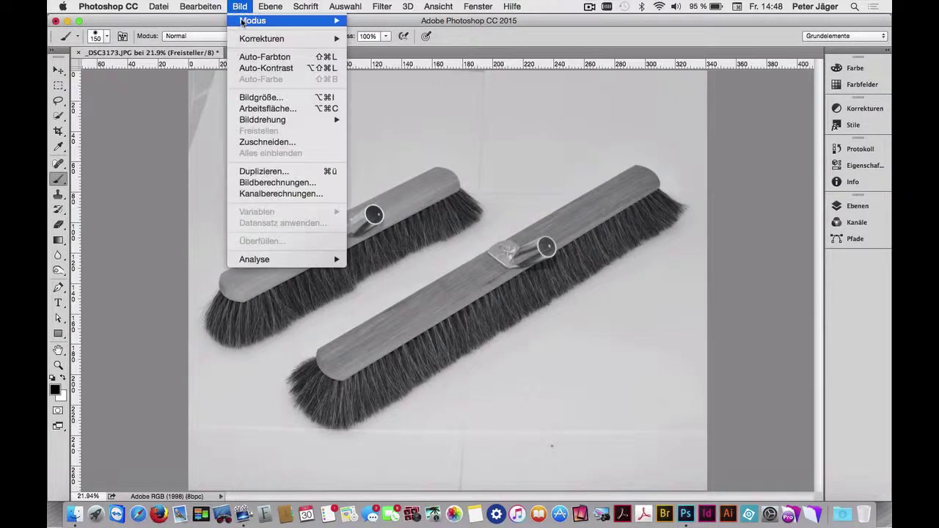
mouse_move(262, 39)
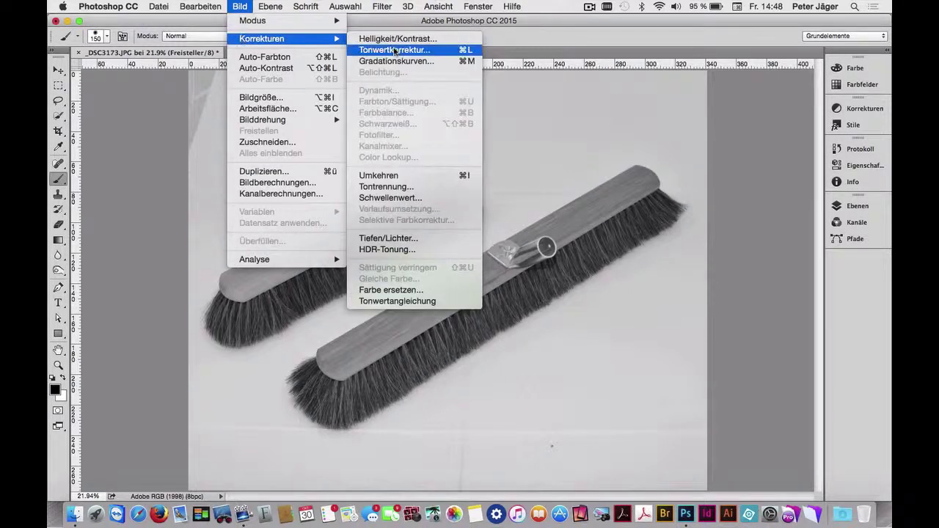
left_click(395, 60)
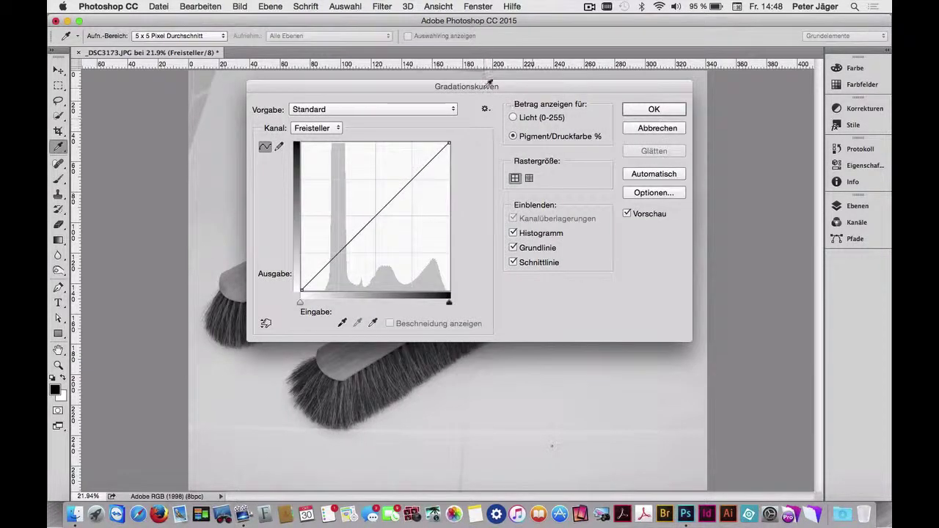
left_click_drag(486, 82, 781, 72)
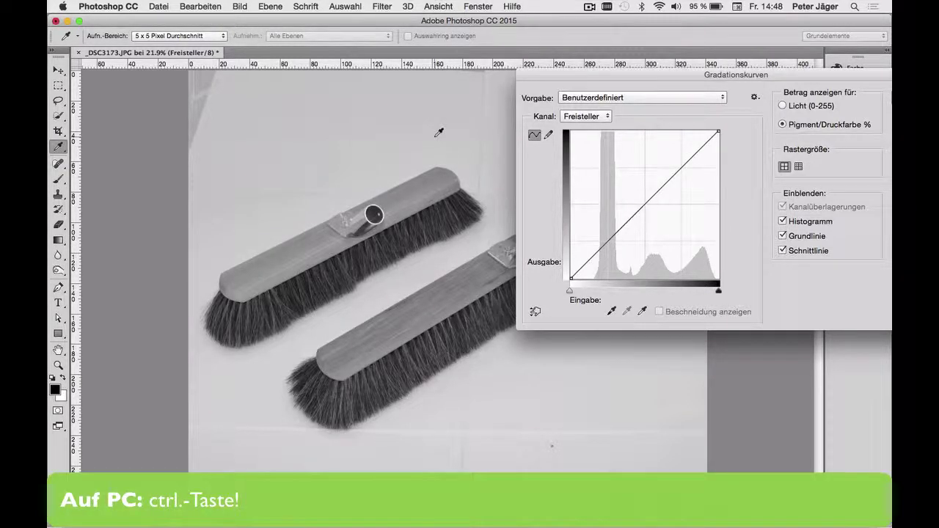
left_click(435, 137, "super")
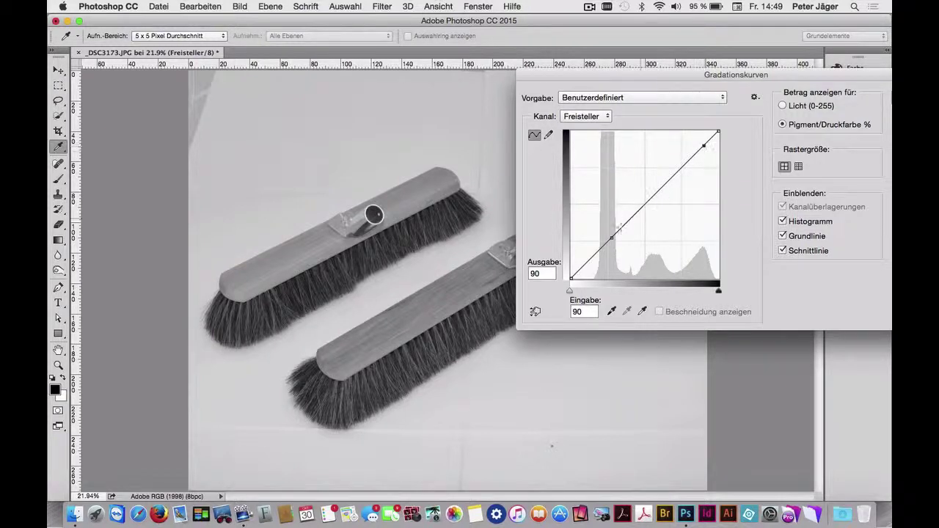
left_click_drag(612, 238, 612, 254)
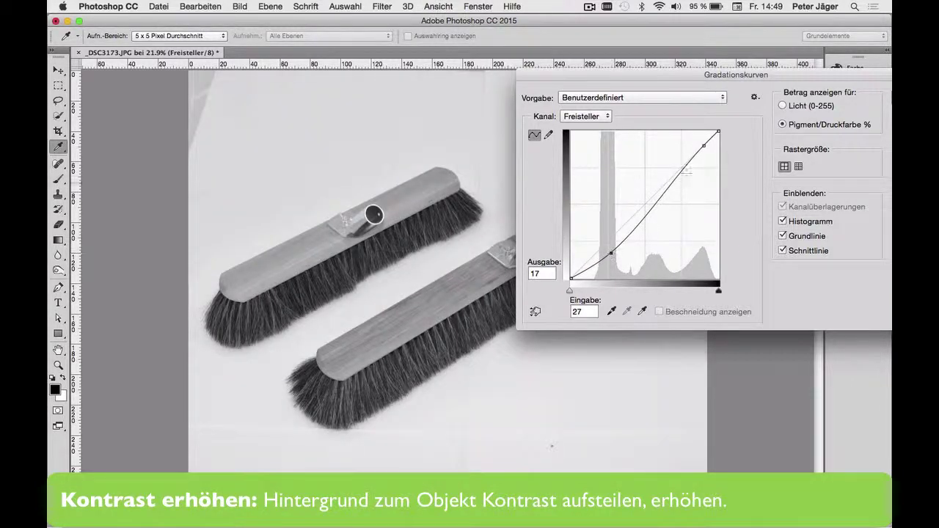
left_click_drag(704, 144, 696, 136)
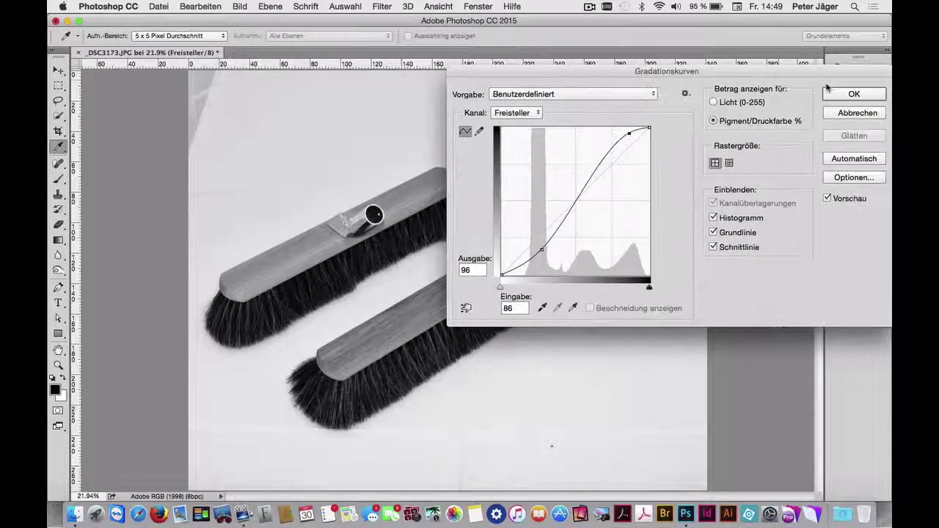
left_click(854, 94)
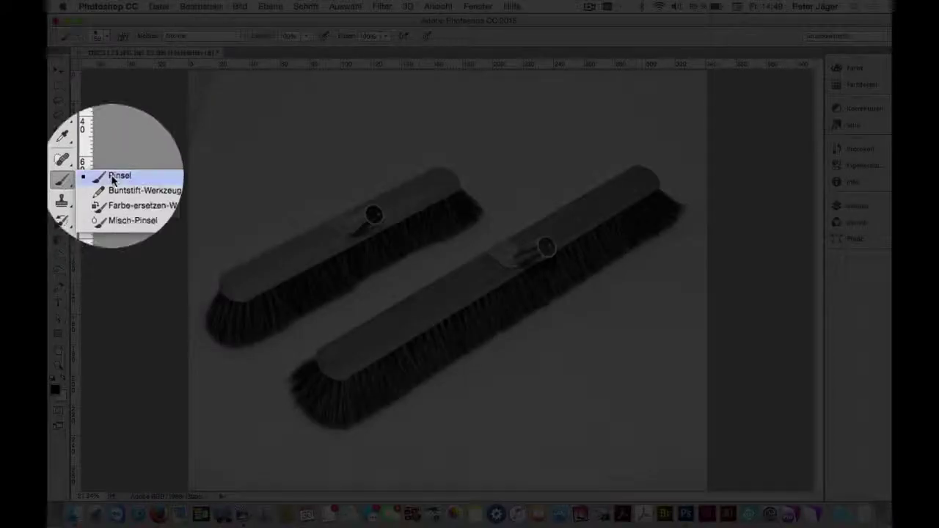
Select the Brush tool at 23 px and zoom in on the left broom.
left_click(62, 411)
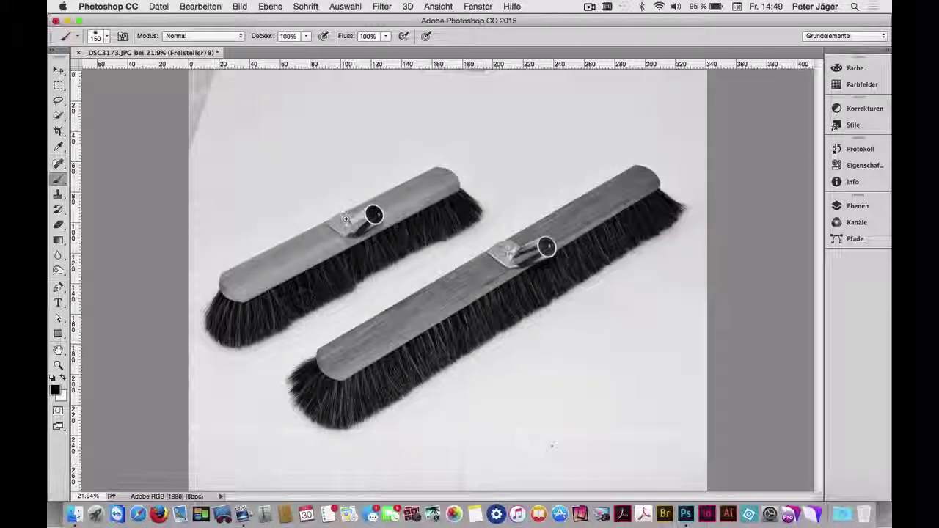
key("super+plus")
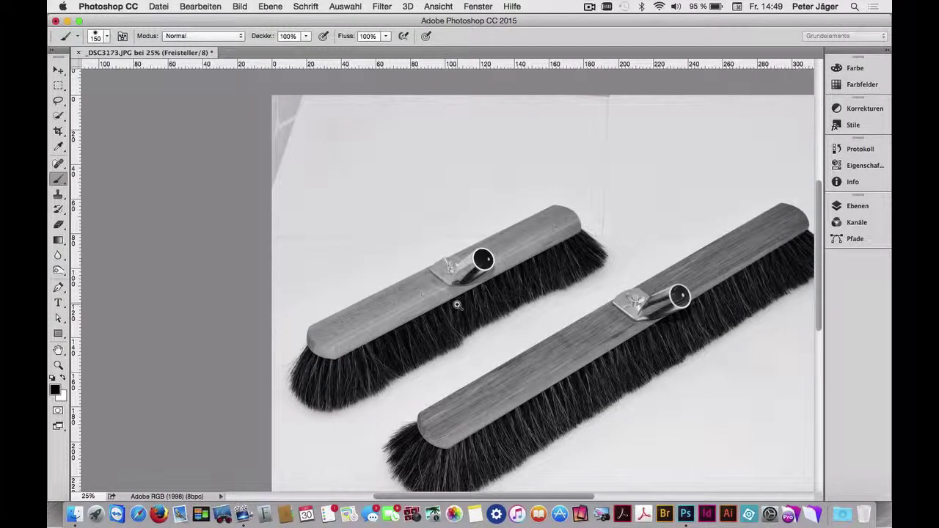
left_click(457, 305, "super")
left_click(457, 304, "super")
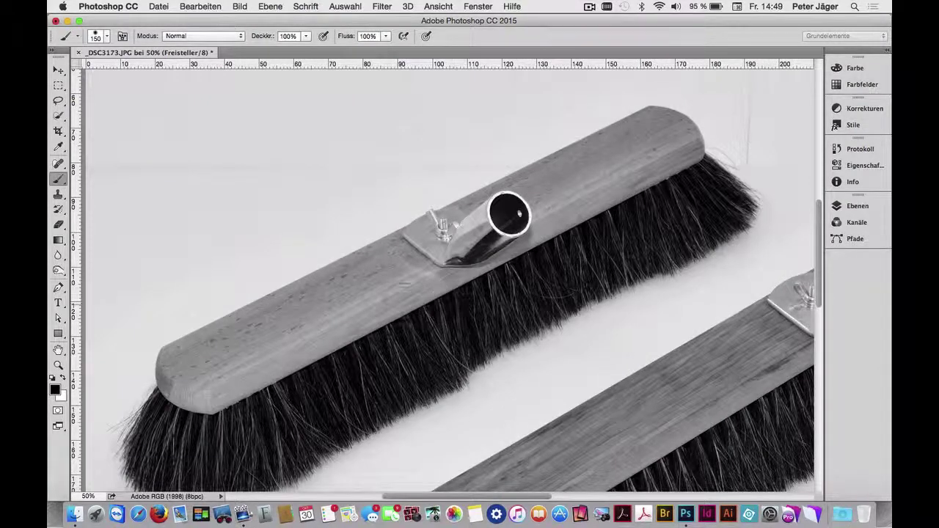
mouse_move(304, 306)
left_mouse_down()
mouse_move(290, 312)
mouse_move(298, 311)
left_mouse_up()
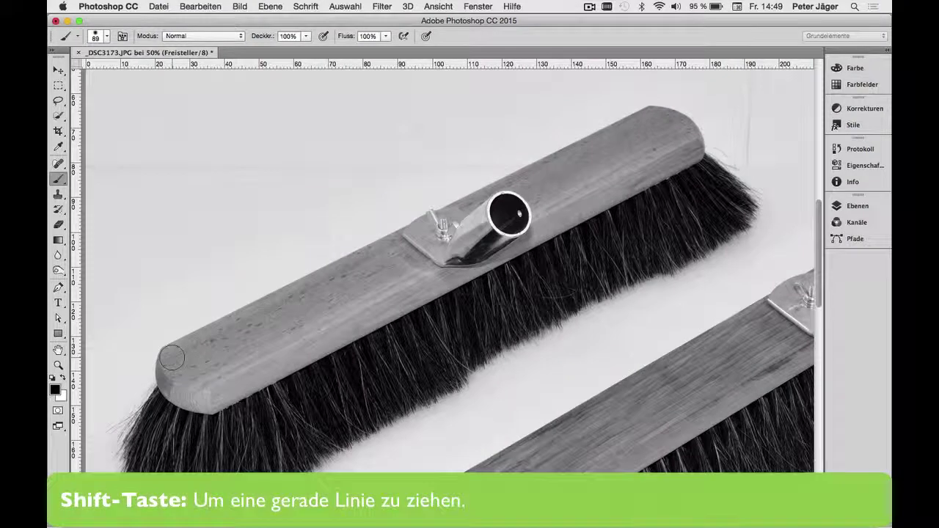
Paint a straight black line along the broom head's top edge, wrapping its right end.
left_click(172, 357)
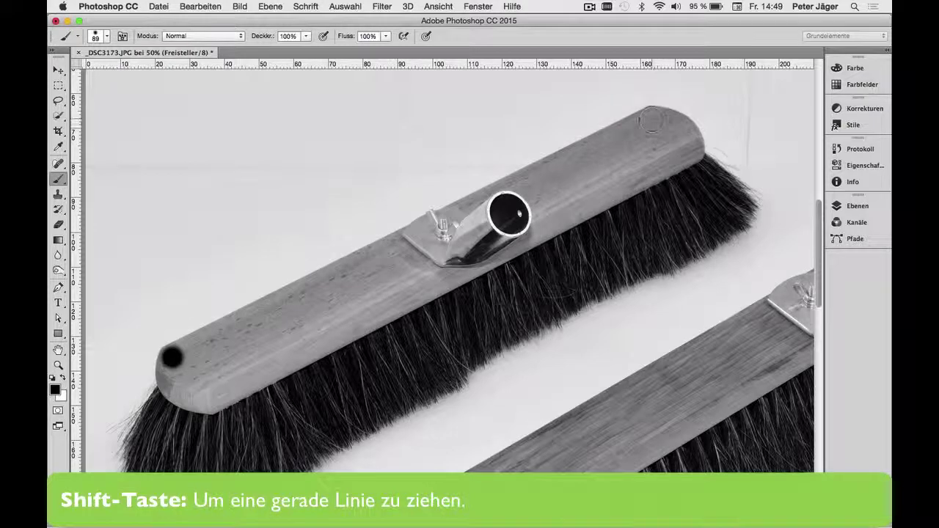
left_click(652, 119, "shift")
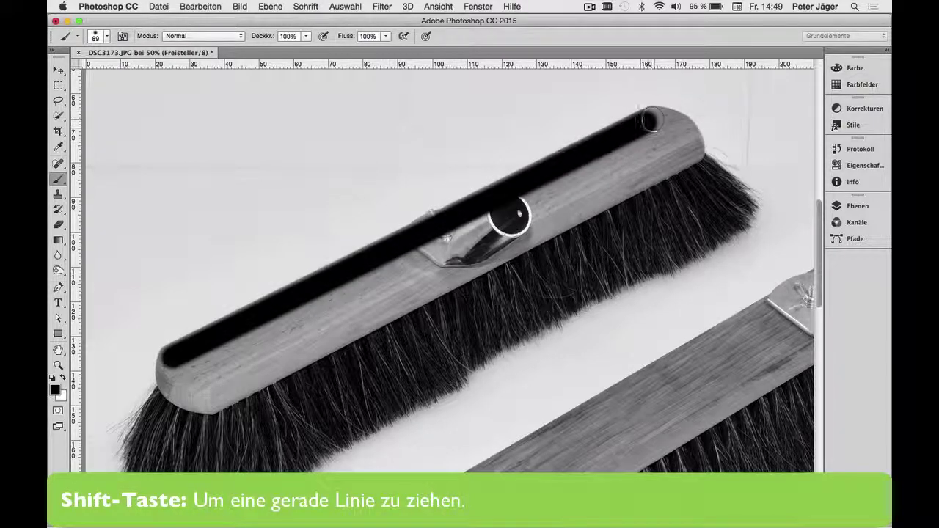
mouse_move(650, 120)
left_mouse_down()
mouse_move(690, 146)
mouse_move(680, 130)
mouse_move(645, 126)
mouse_move(693, 150)
mouse_move(686, 139)
left_mouse_up()
Zoom in and fill the light gap in the head's right end cap black.
left_click(685, 138, "ctrl")
left_click(683, 137, "ctrl")
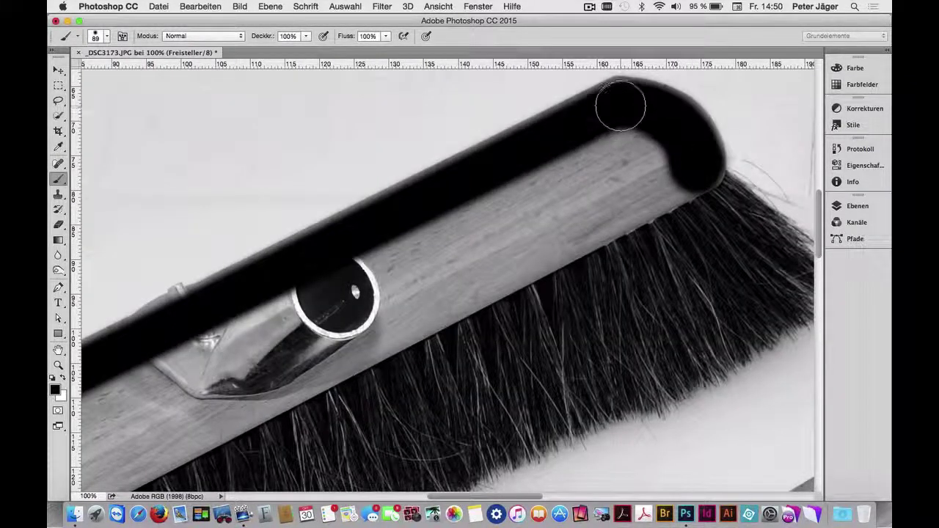
left_click_drag(681, 168, 646, 167)
Fill the left end cap's light gap black, then zoom back out.
scroll(660, 205, "left", 10)
scroll(660, 205, "down", 5)
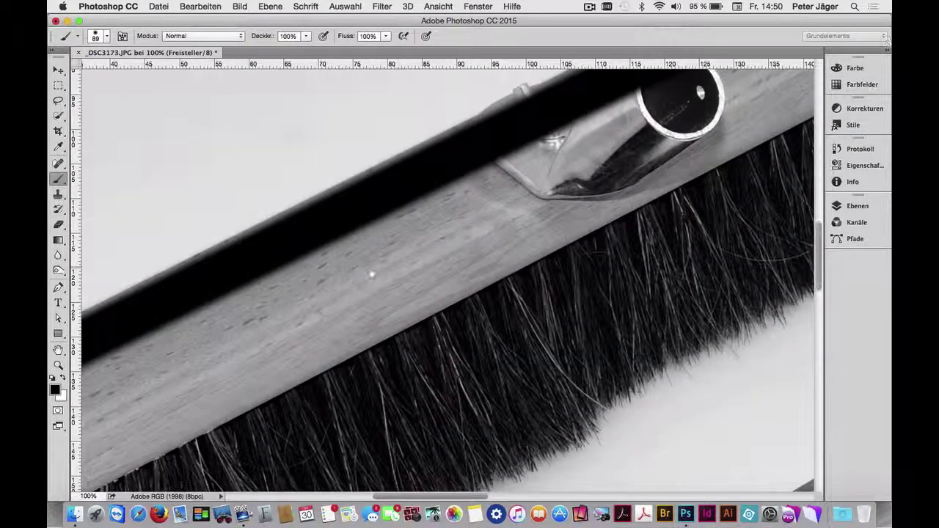
scroll(429, 240, "left", 5)
scroll(578, 183, "down", 2)
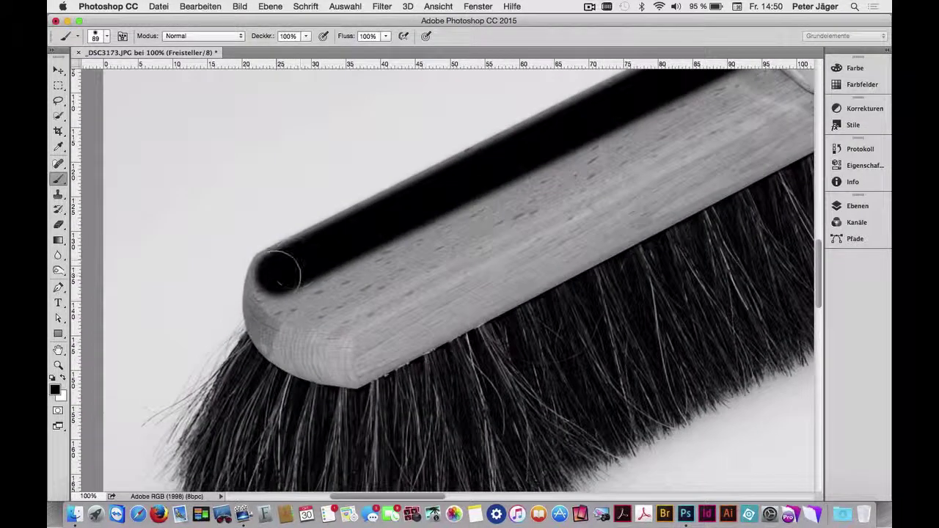
mouse_move(275, 275)
left_mouse_down()
mouse_move(268, 317)
mouse_move(298, 346)
mouse_move(272, 285)
mouse_move(281, 264)
mouse_move(320, 254)
left_mouse_up()
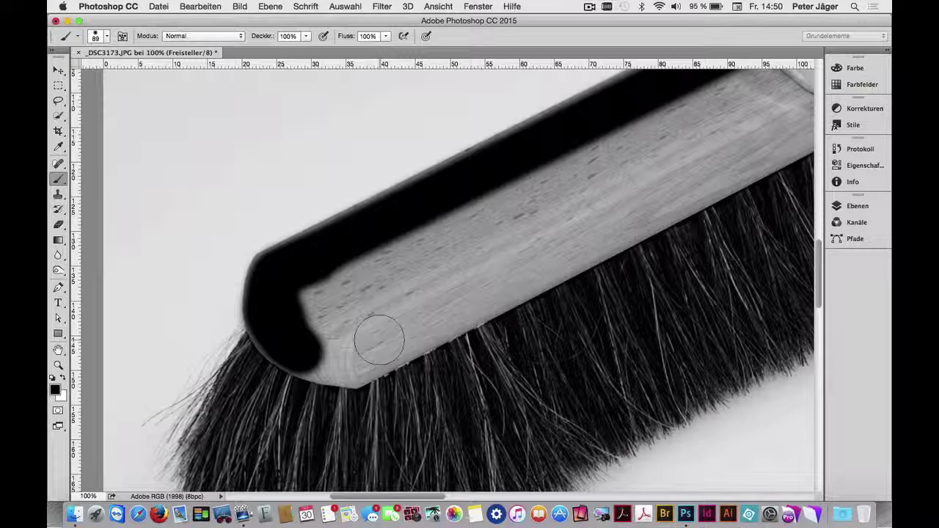
key("super+space")
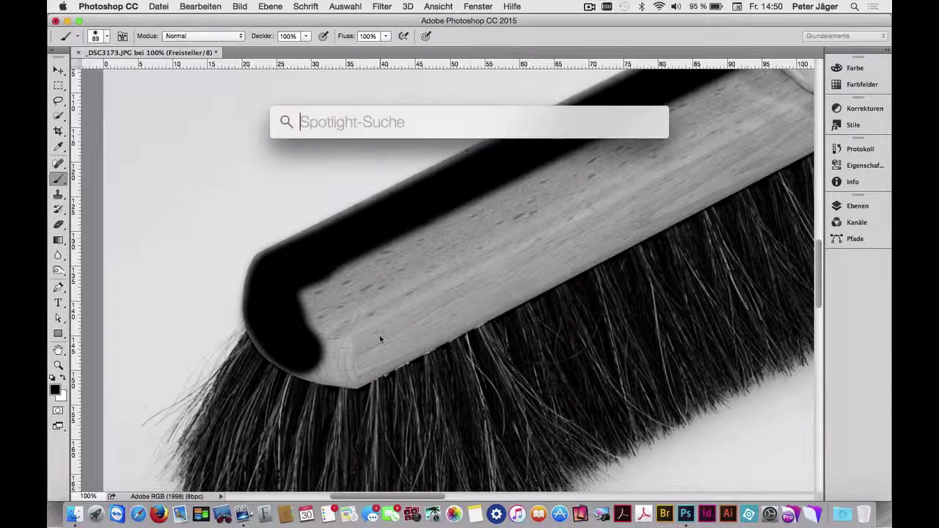
left_click(385, 332)
left_click(386, 333, "alt+super")
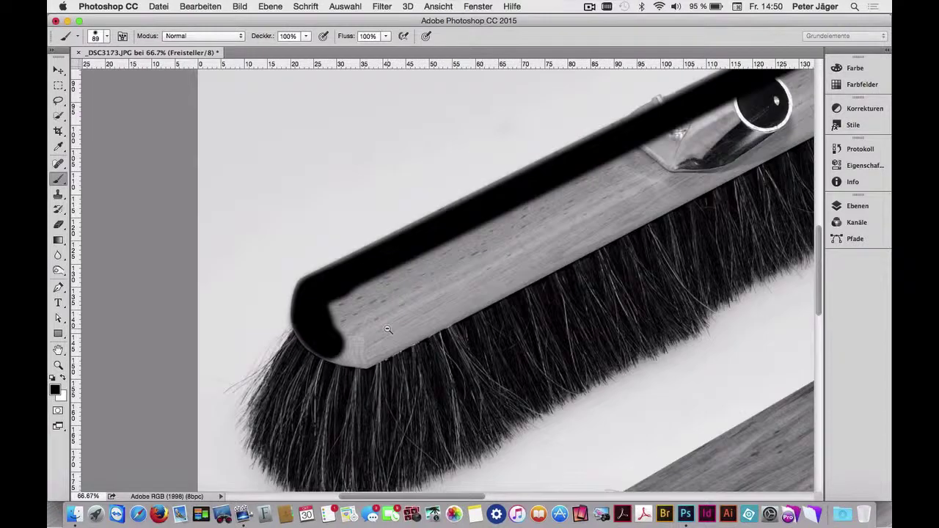
left_click(386, 332, "alt+super")
Paint the left broom's whole wooden head and bristle base solid black with a 354 px brush.
mouse_move(485, 304)
left_mouse_down()
mouse_move(344, 303)
mouse_move(433, 303)
left_mouse_up()
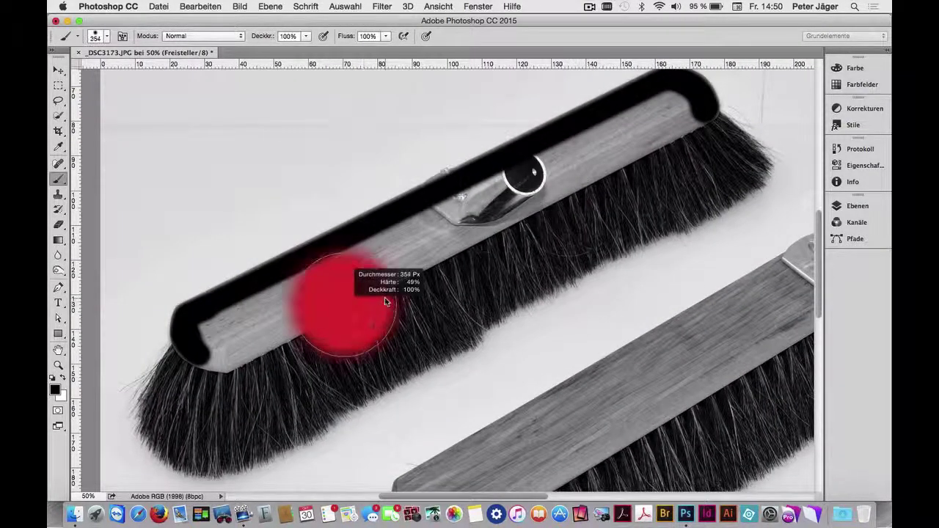
left_click_drag(238, 337, 546, 195)
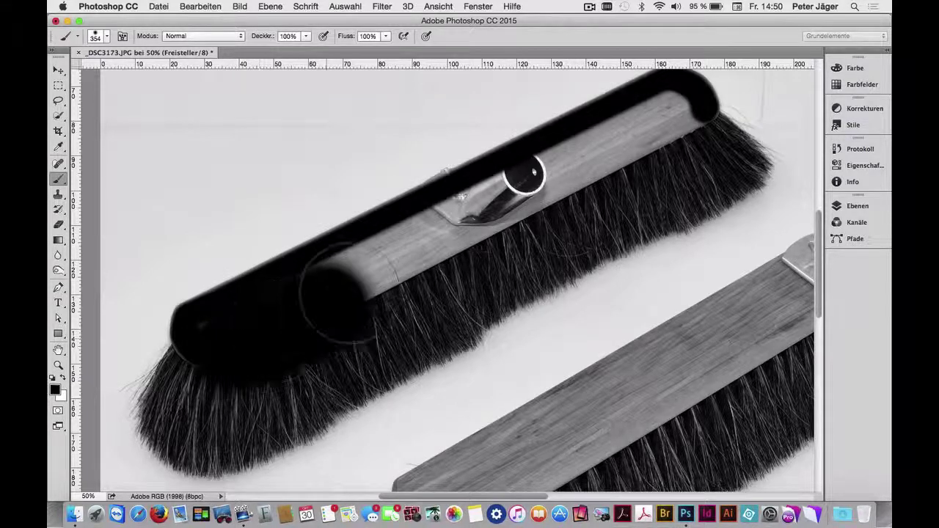
mouse_move(605, 162)
left_mouse_down()
mouse_move(662, 134)
mouse_move(451, 247)
mouse_move(260, 327)
left_mouse_up()
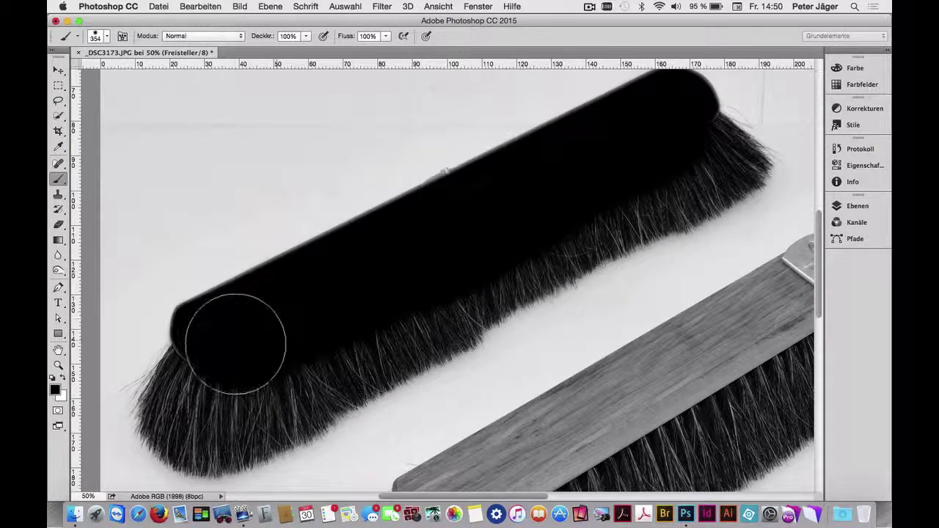
mouse_move(202, 404)
left_mouse_down()
mouse_move(364, 326)
mouse_move(520, 231)
mouse_move(591, 211)
mouse_move(587, 203)
mouse_move(686, 140)
mouse_move(652, 177)
mouse_move(619, 183)
mouse_move(692, 157)
mouse_move(701, 165)
left_mouse_up()
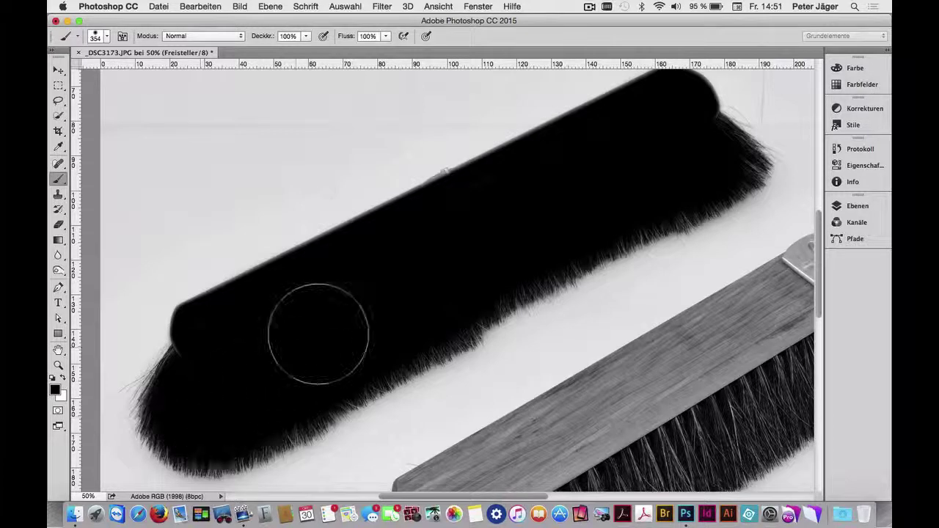
At 100% zoom, blacken the grey fringe along the head's upper edge with a 38 px brush.
scroll(433, 265, "up", 3)
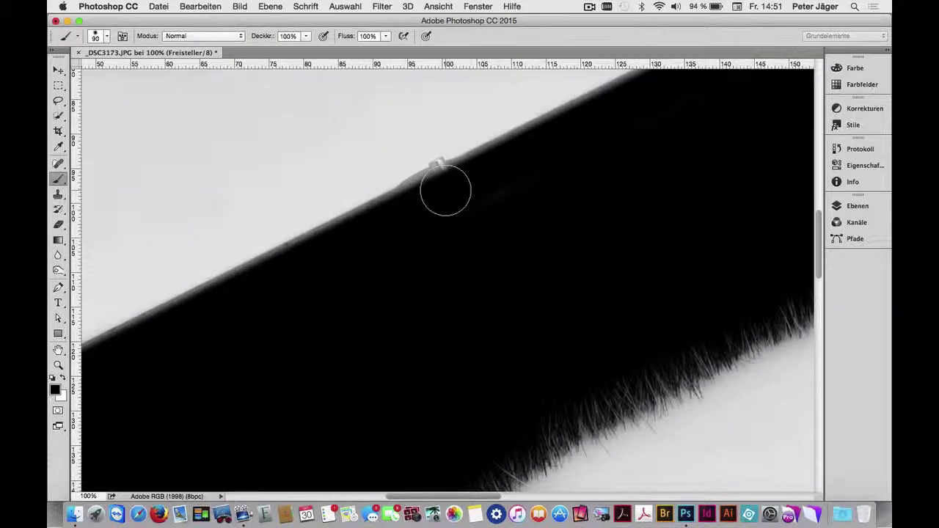
mouse_move(445, 191)
left_mouse_down()
mouse_move(433, 195)
mouse_move(436, 183)
left_mouse_up()
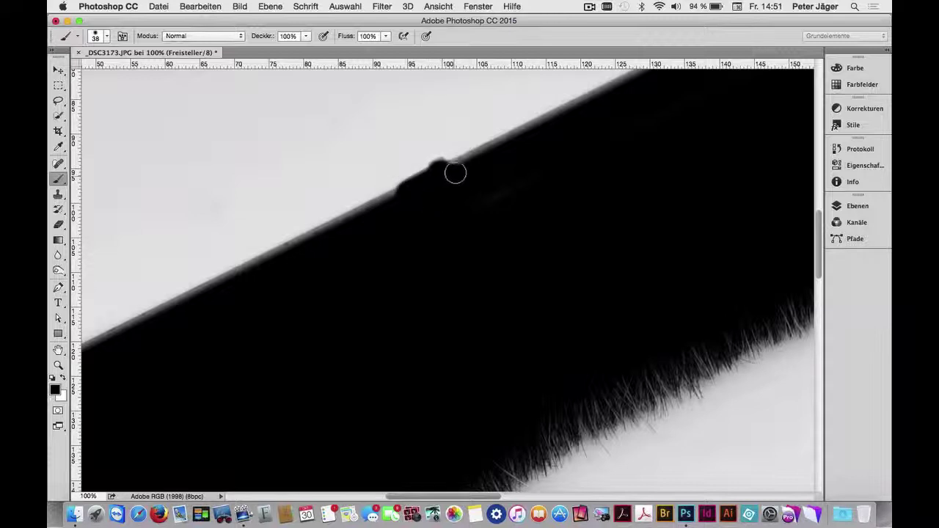
mouse_move(604, 187)
left_mouse_down()
mouse_move(512, 294)
mouse_move(428, 341)
left_mouse_up()
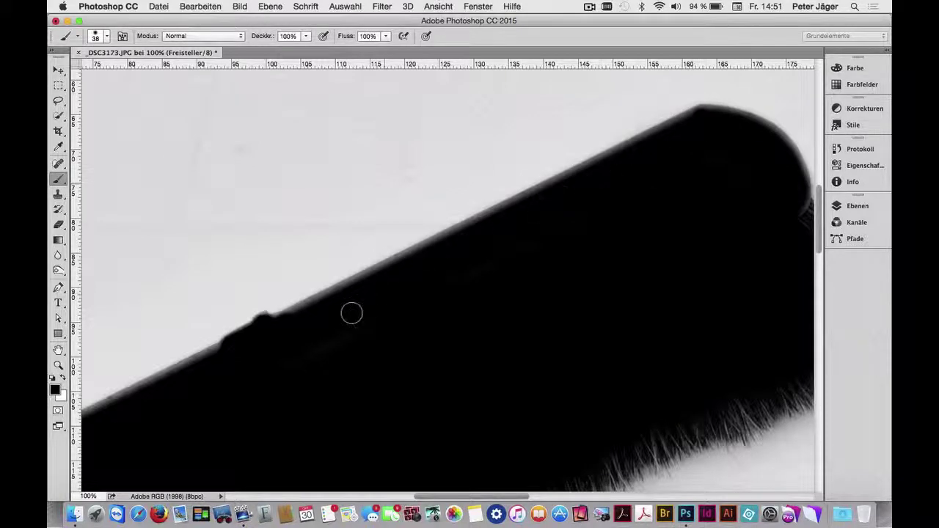
left_click(297, 315, "shift")
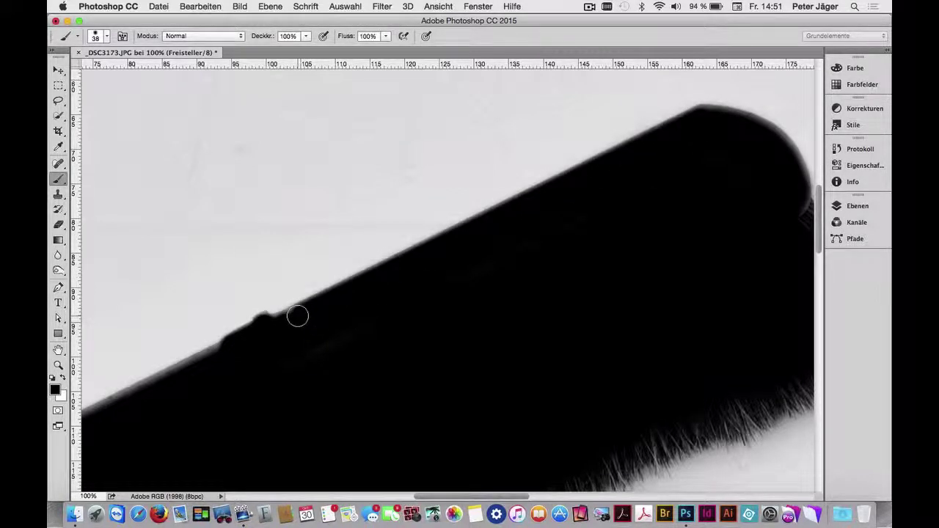
left_click_drag(304, 331, 495, 240)
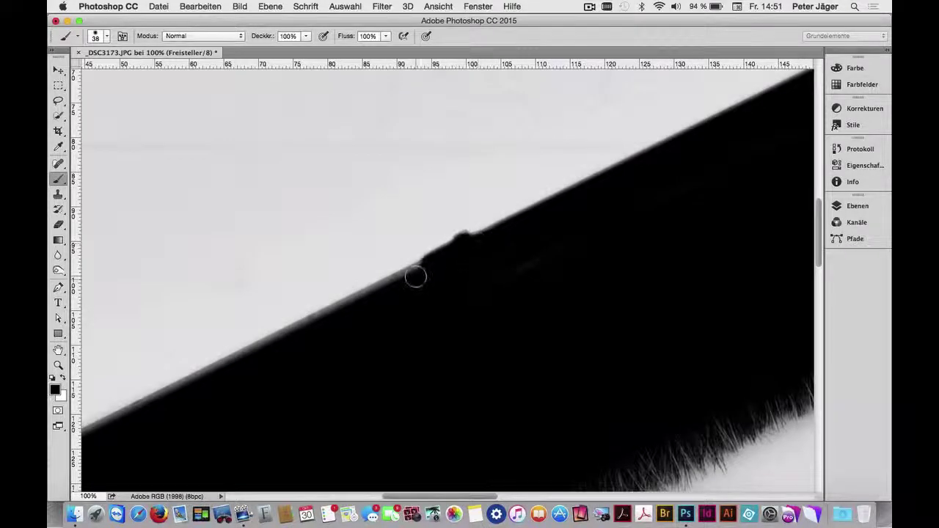
left_click_drag(438, 337, 638, 228)
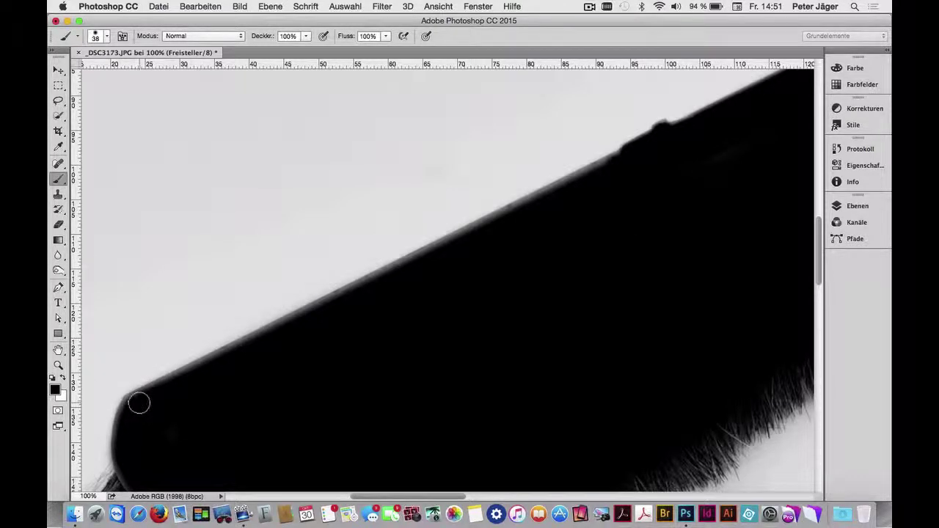
left_click(140, 403, "shift")
left_click_drag(336, 416, 327, 232)
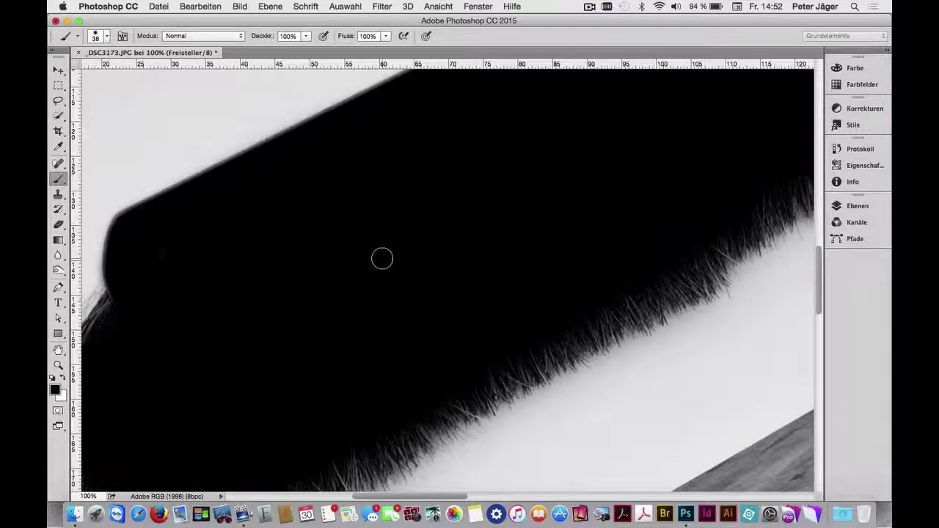
Zoom out to 33.3% to review both brooms with the left one solid black.
left_click(392, 257, "alt")
left_click(395, 255, "alt")
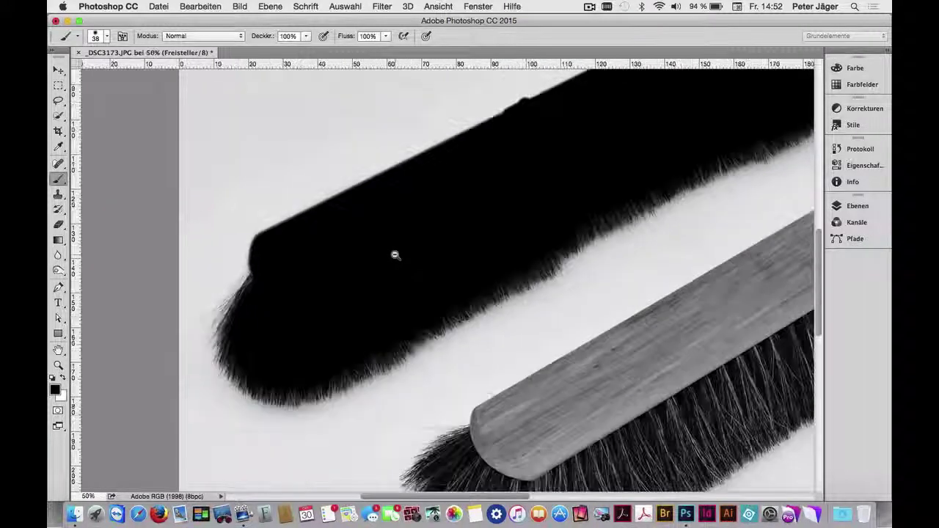
left_click(396, 254, "alt")
scroll(459, 232, "right", 5)
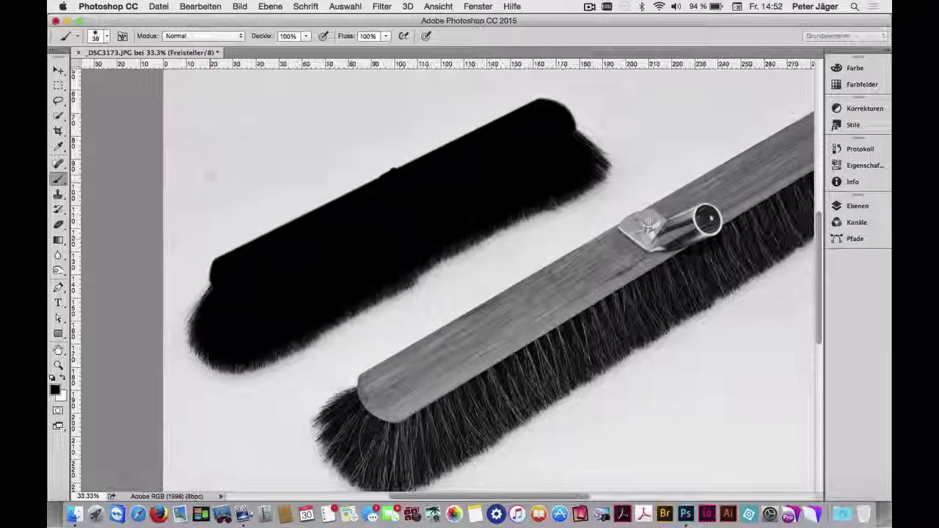